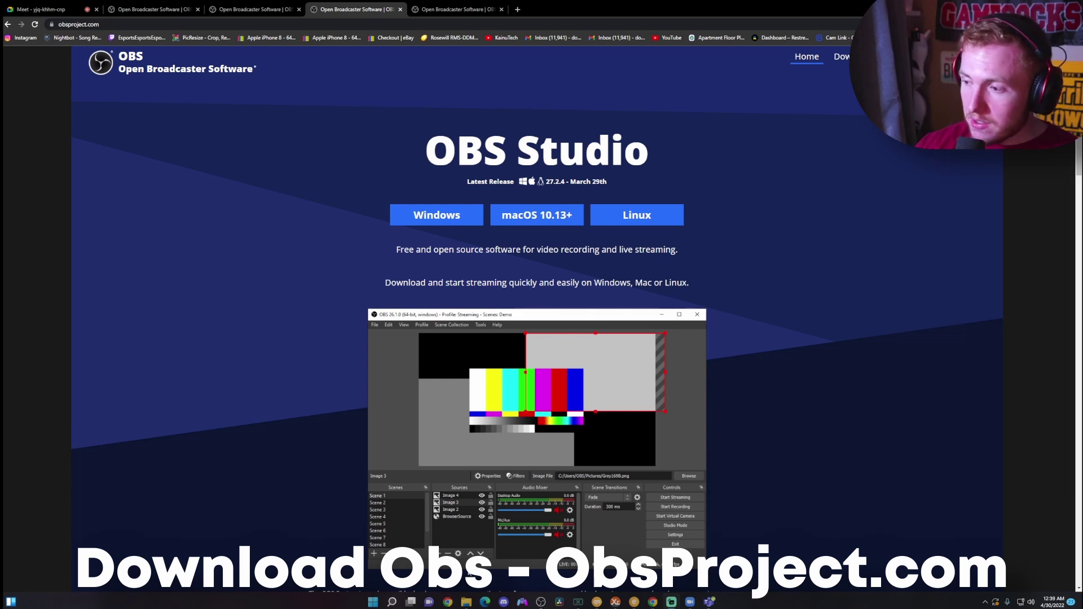
Bring the OBS Studio window up over the obsproject.com page in Chrome
left_click(540, 602)
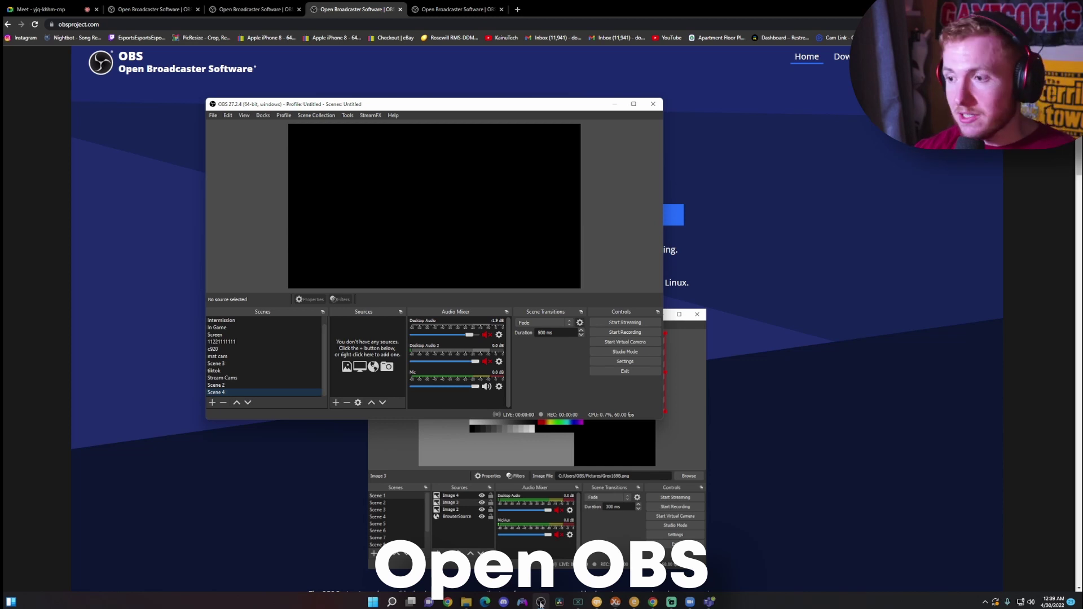
left_click(212, 403)
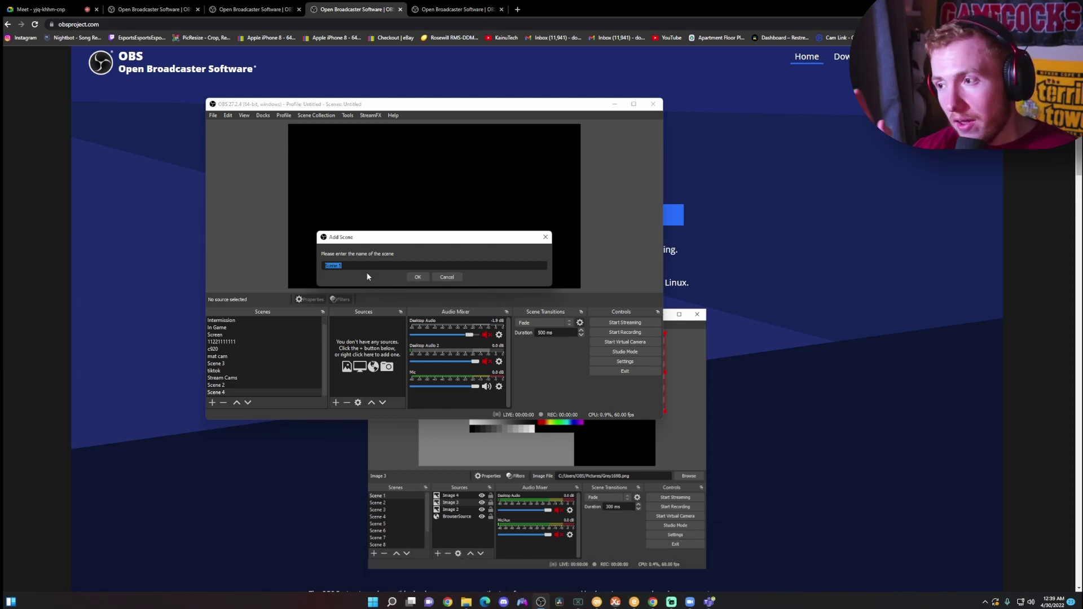
left_click(447, 277)
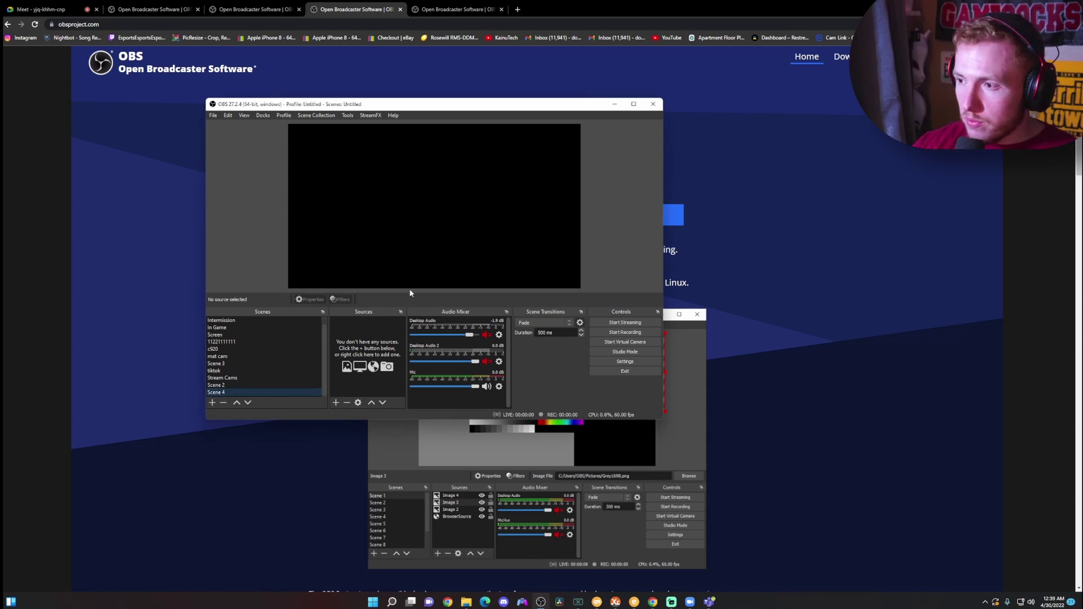
Show the menu of source types from the Sources dock's + button
left_click(336, 402)
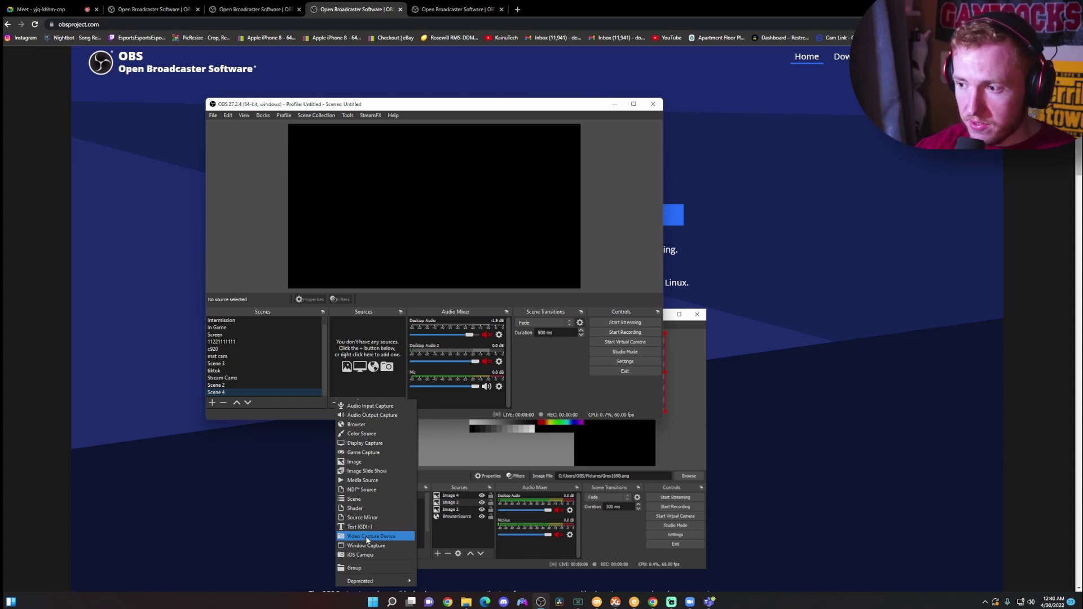
Cancel the new source, switch to Scene 2, and toggle its Display Capture off and on
left_click(366, 444)
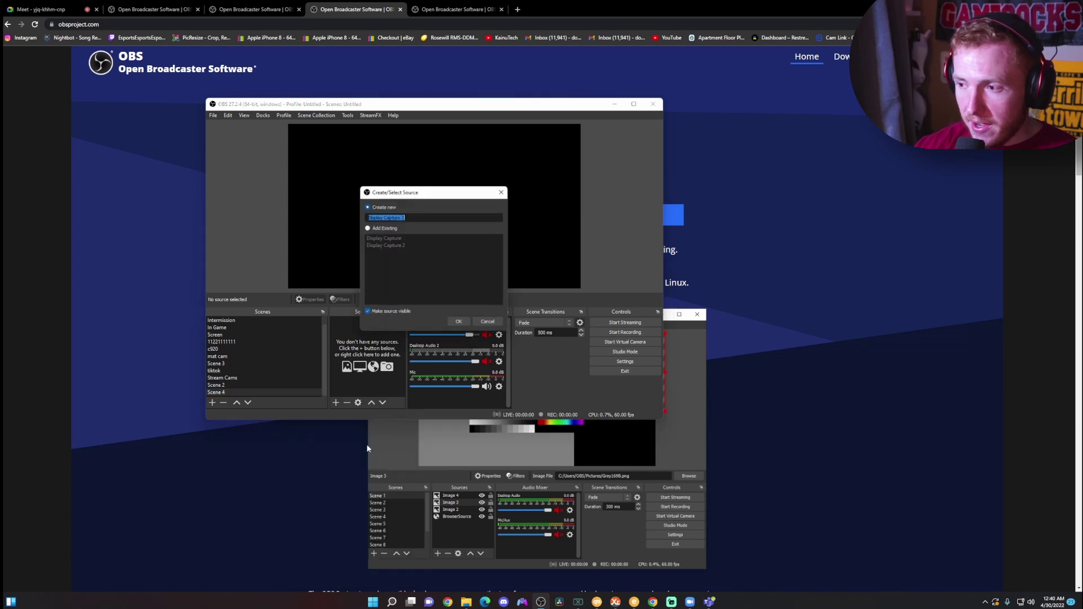
left_click(479, 327)
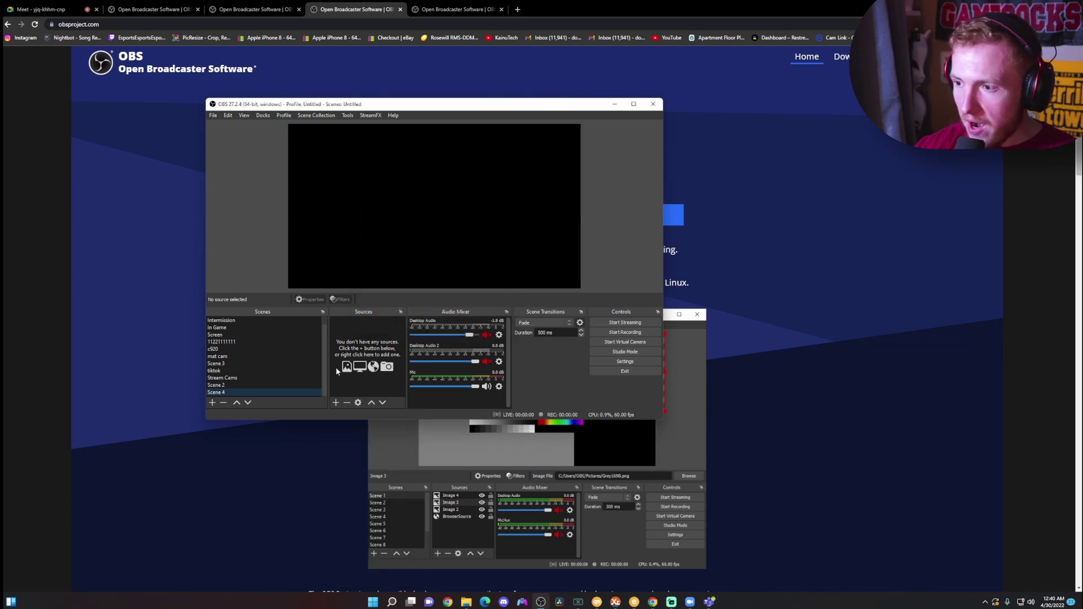
left_click(293, 385)
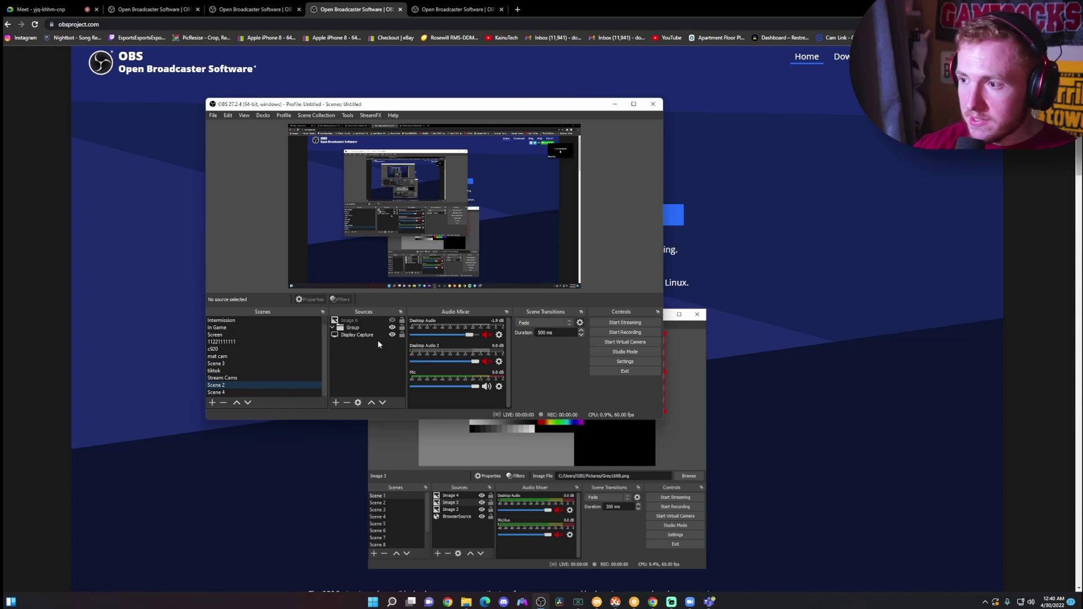
left_click(392, 335)
left_click(392, 336)
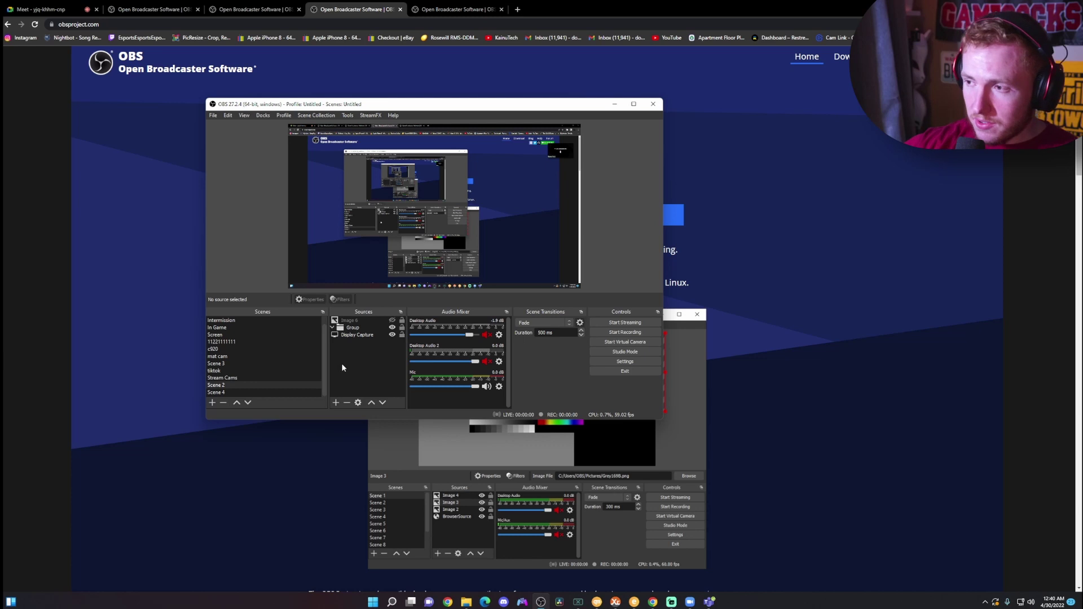
Start the OBS virtual camera and bring the Teams meeting window forward
left_click(631, 342)
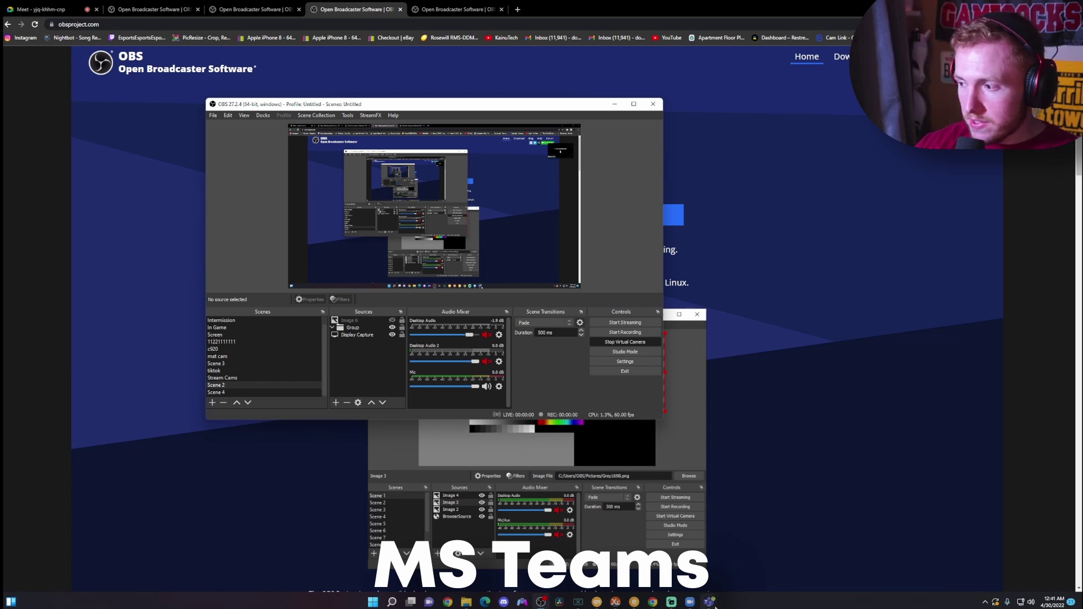
mouse_move(712, 602)
left_click(741, 566)
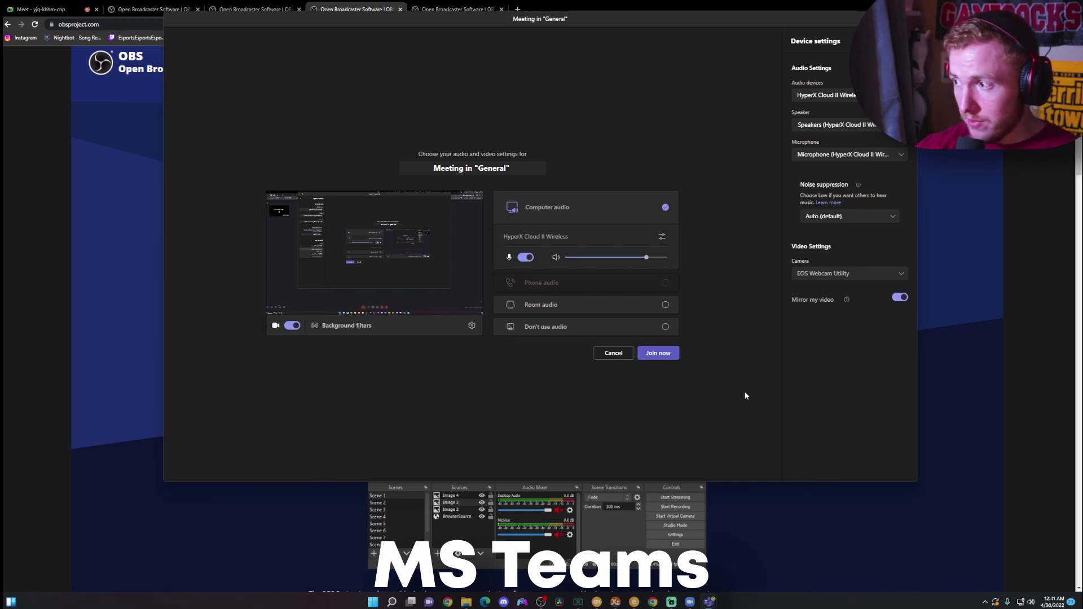
Choose OBS Virtual Camera as the Teams camera and join Meeting in General
left_click(823, 275)
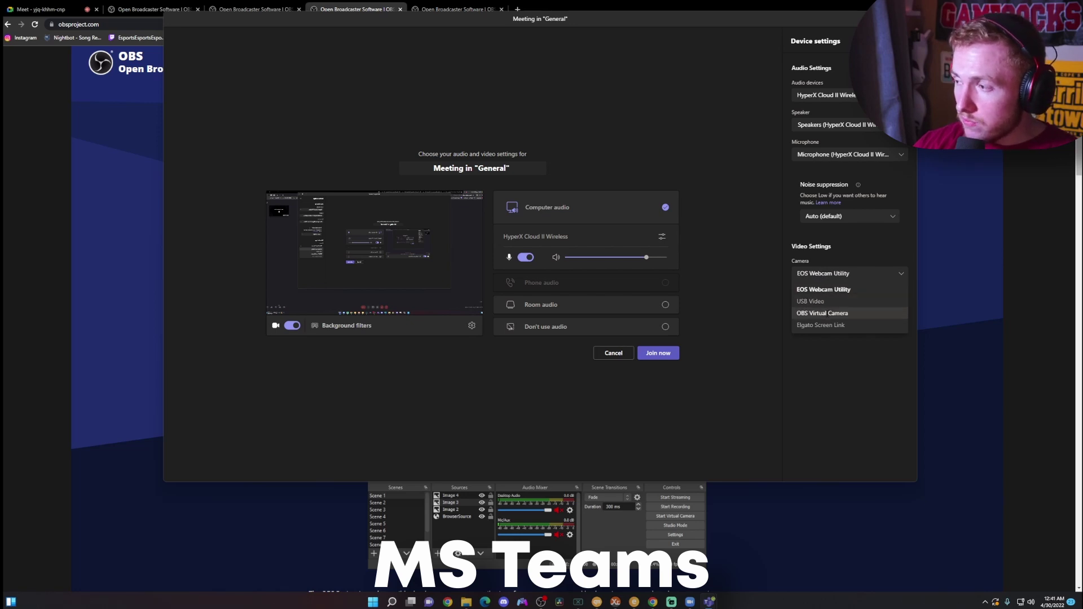
left_click(826, 313)
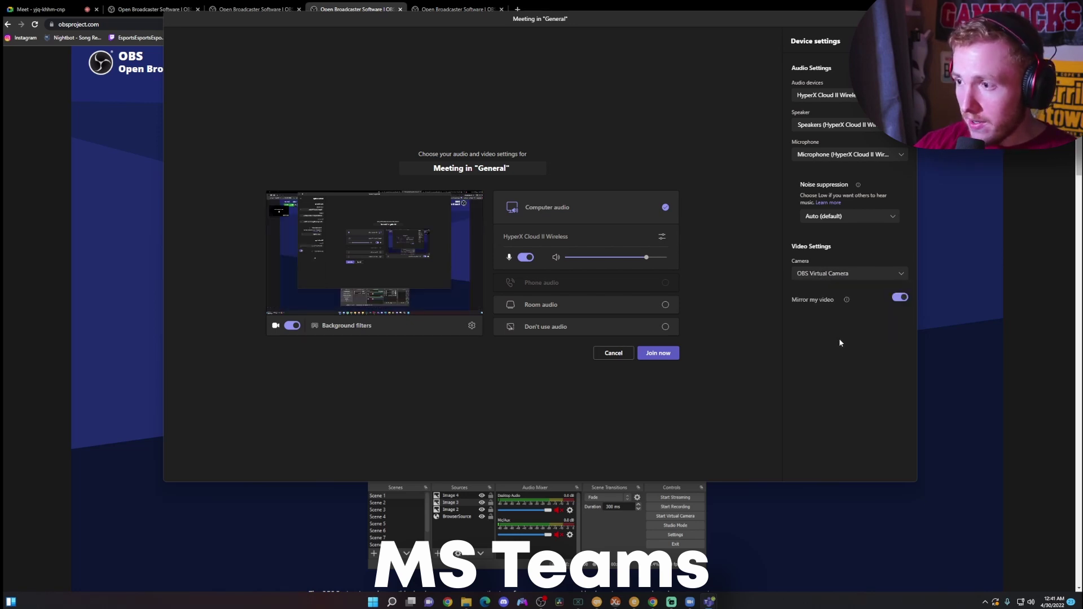
left_click_drag(531, 27, 569, 81)
left_click(712, 412)
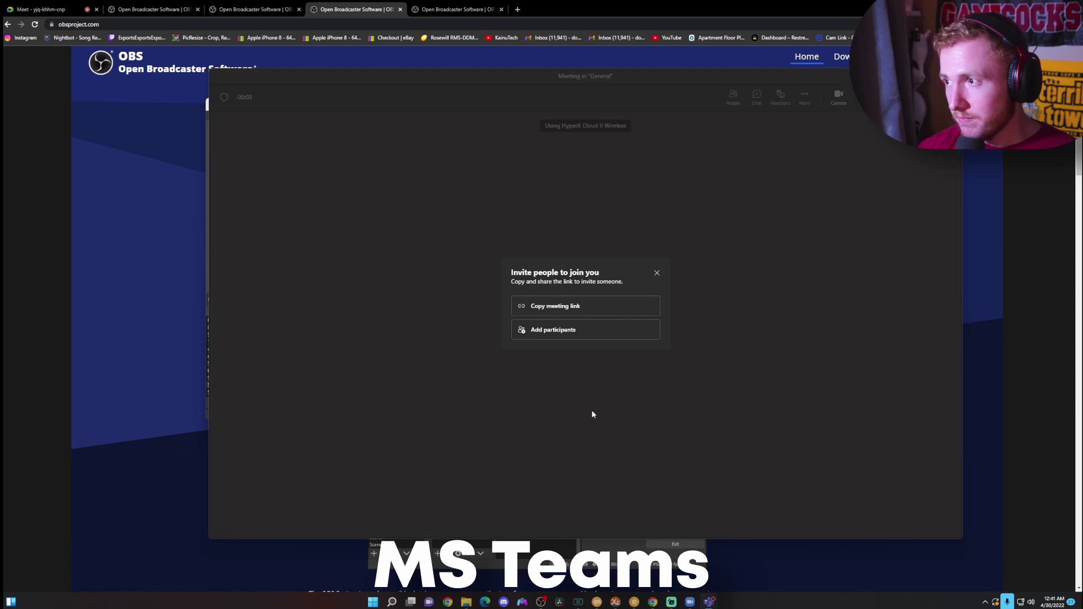
Close the invite-people prompt and turn the meeting camera off and back on
left_click(657, 272)
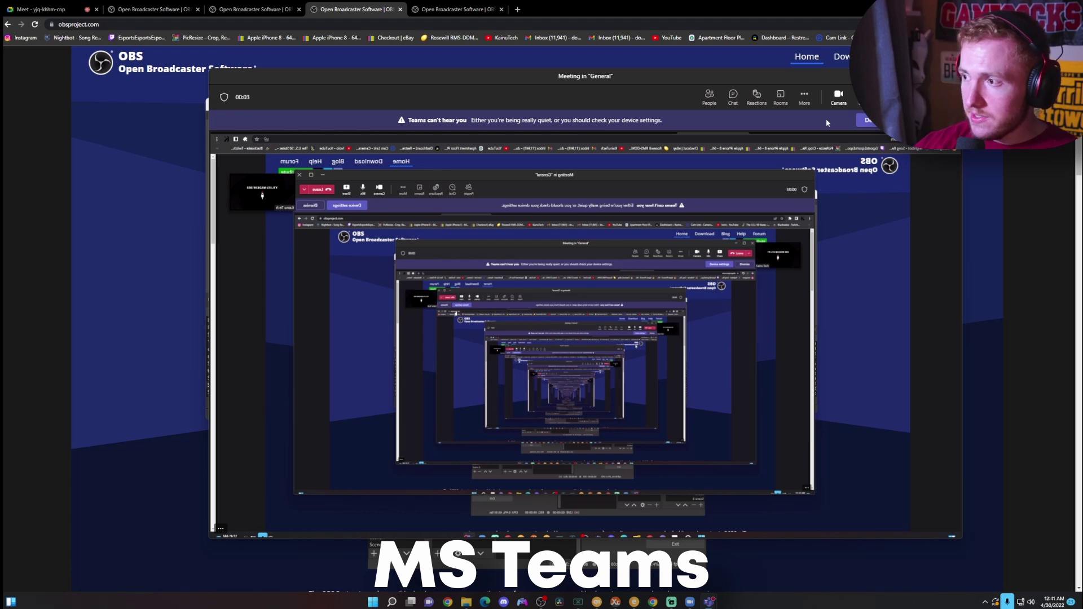
left_click(839, 93)
left_click(840, 94)
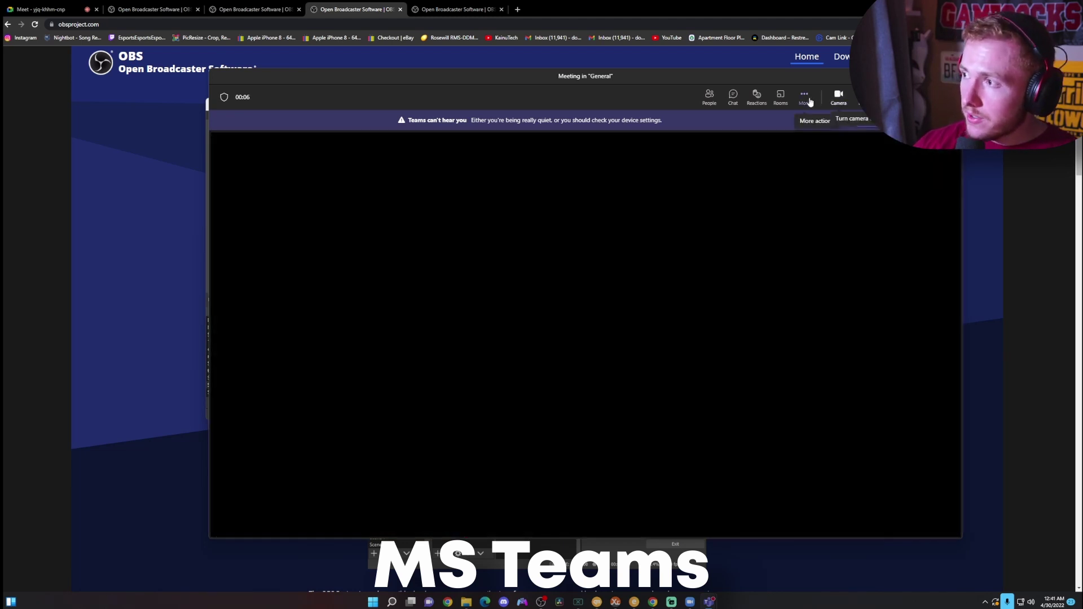
In Device settings, try EOS Webcam Utility, return to OBS Virtual Camera, then begin leaving
left_click(809, 100)
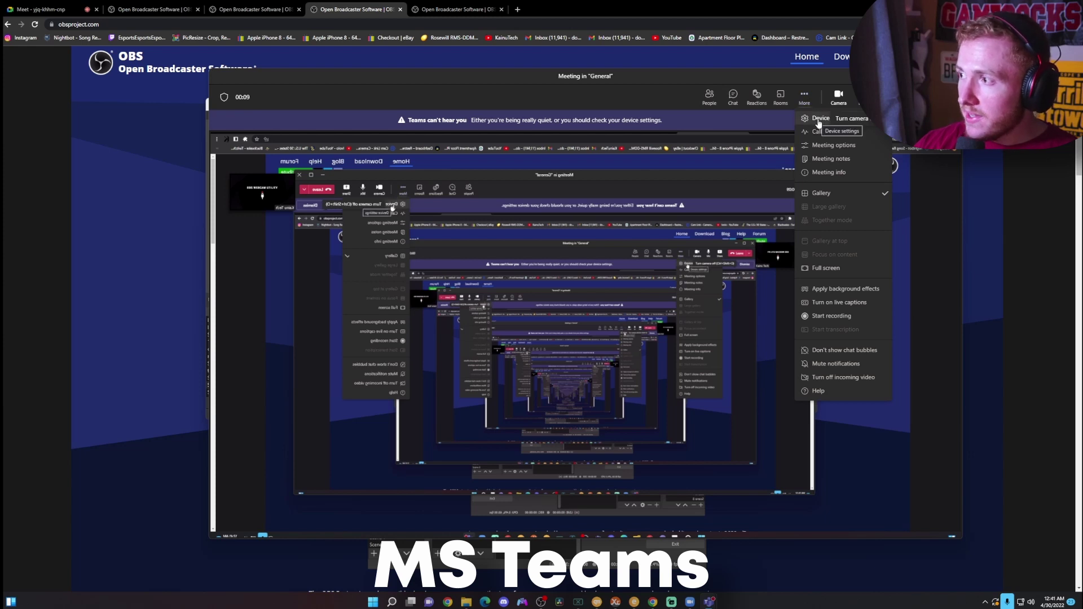
left_click(819, 119)
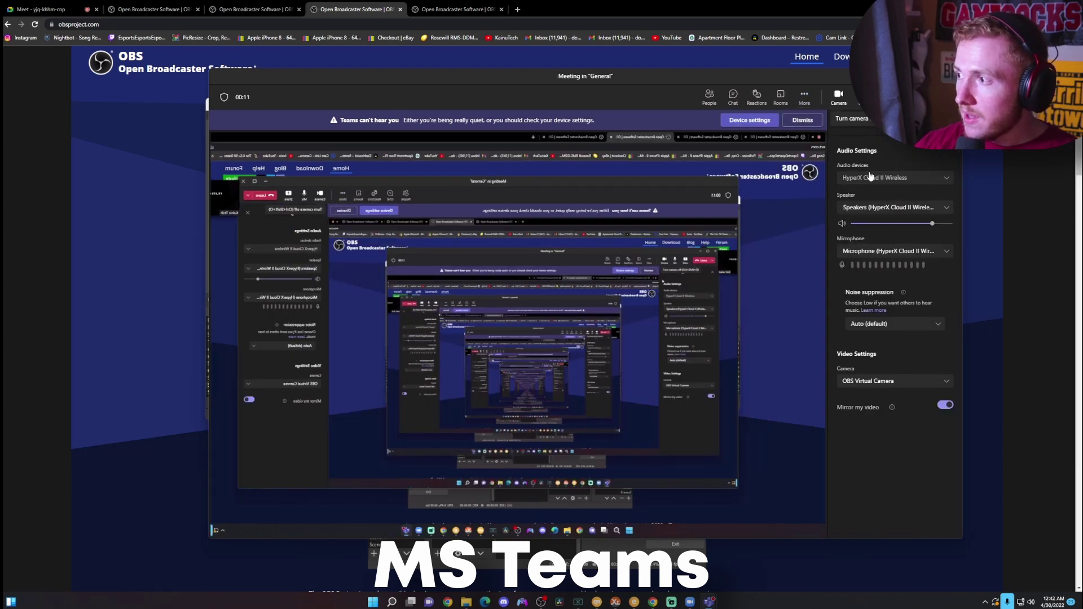
mouse_move(892, 408)
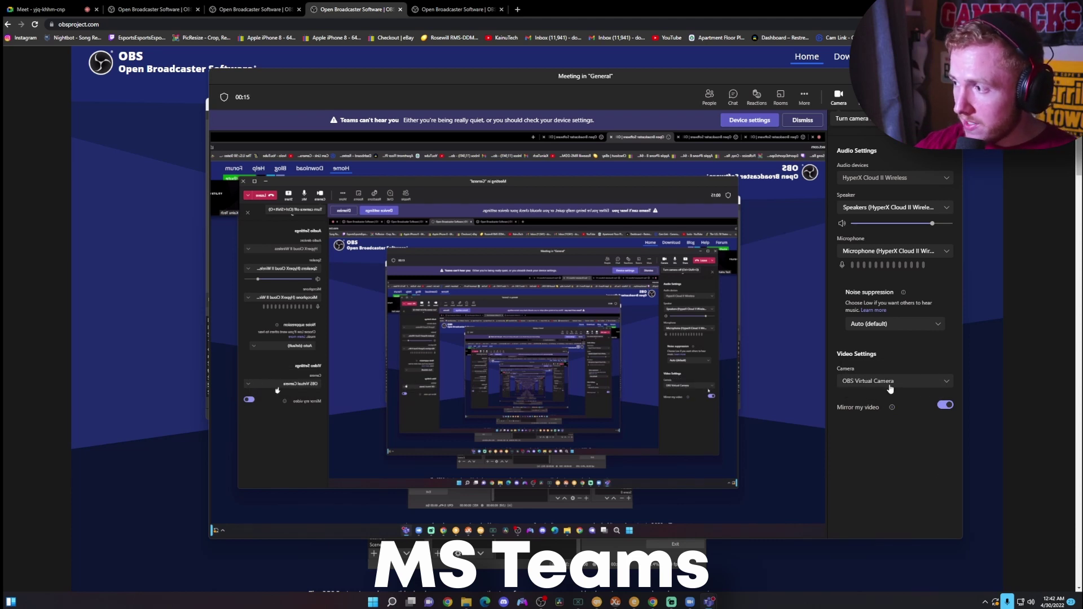
left_click(891, 382)
left_click(879, 396)
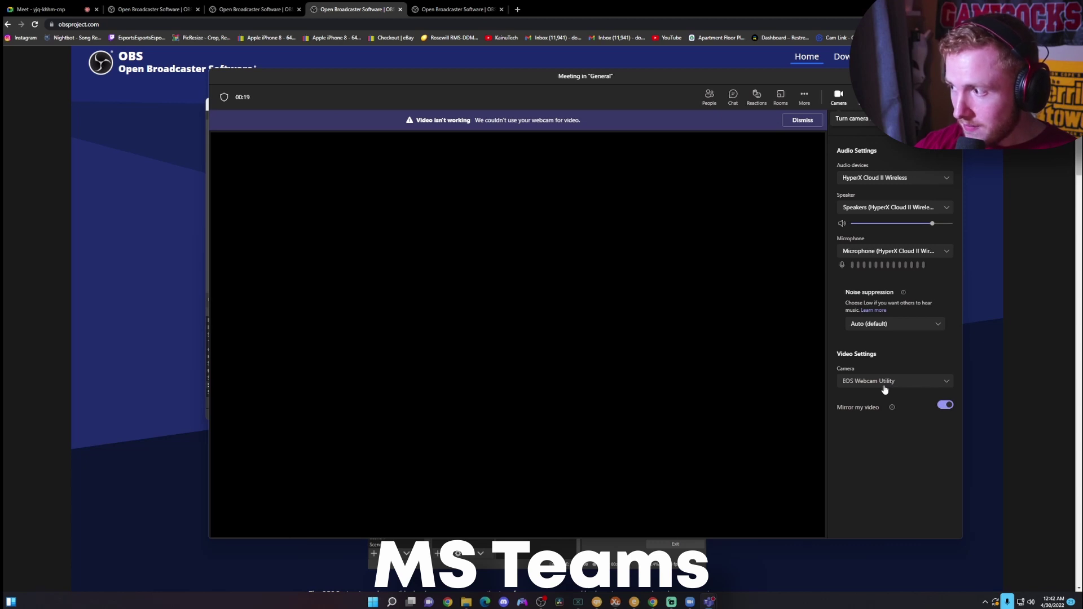
left_click(884, 389)
left_click(882, 424)
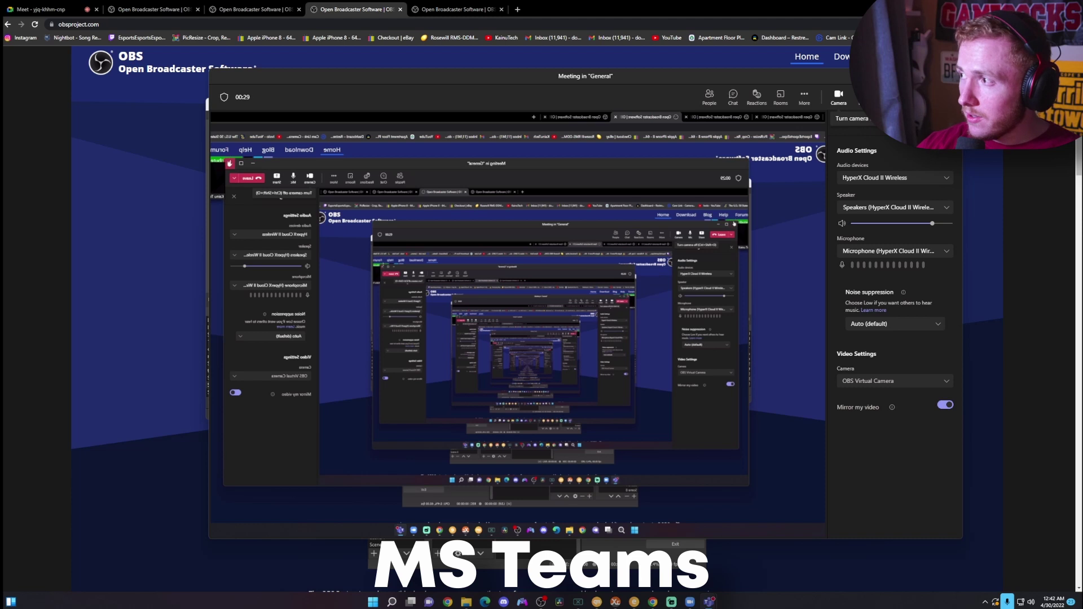
key("alt+F4")
Leave the Teams call, dismiss the call-quality rating, and switch to the Zoom meeting
left_click(647, 323)
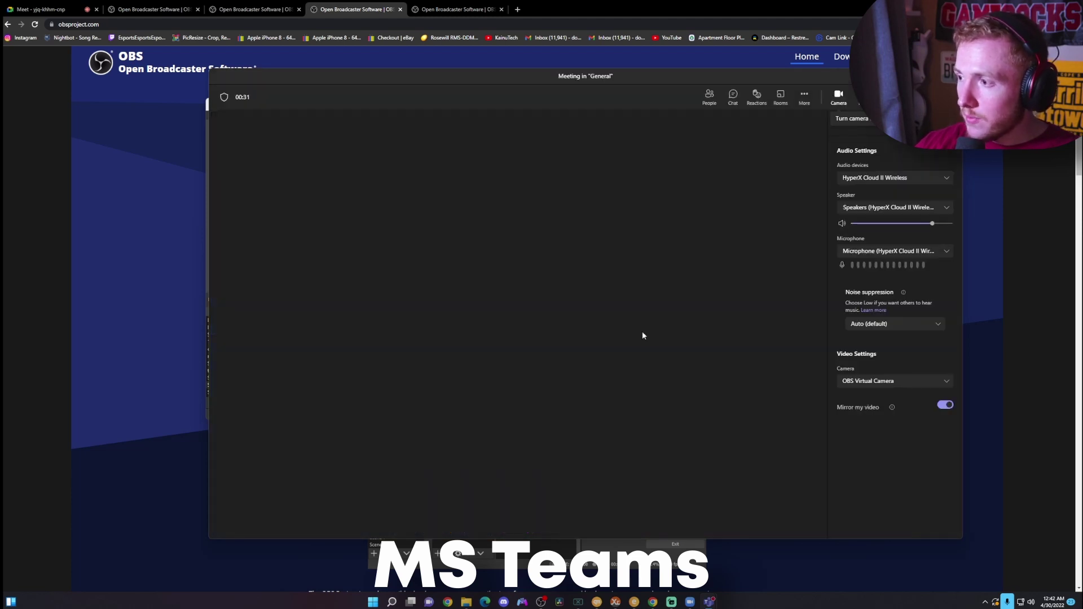
left_click(692, 605)
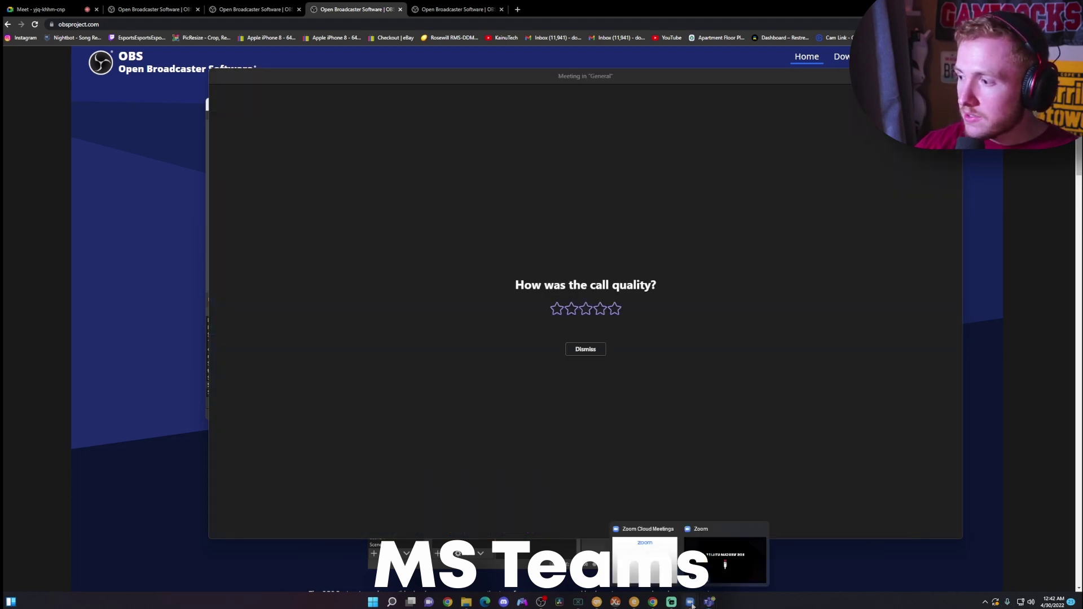
left_click(585, 349)
mouse_move(690, 602)
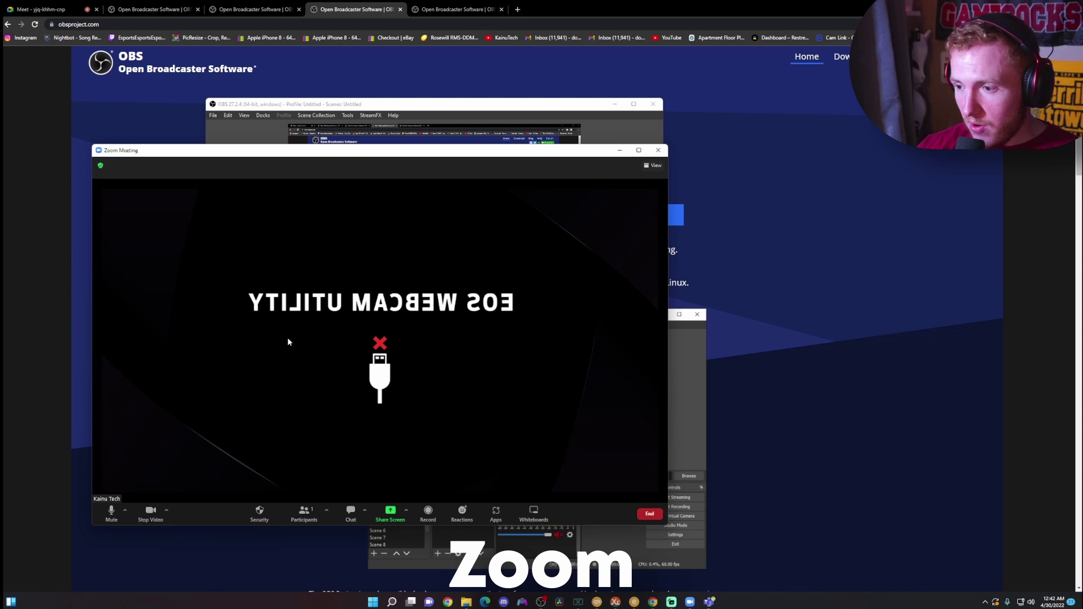
Toggle Zoom video off and on, select OBS Virtual Camera, and move the window right
left_click(157, 511)
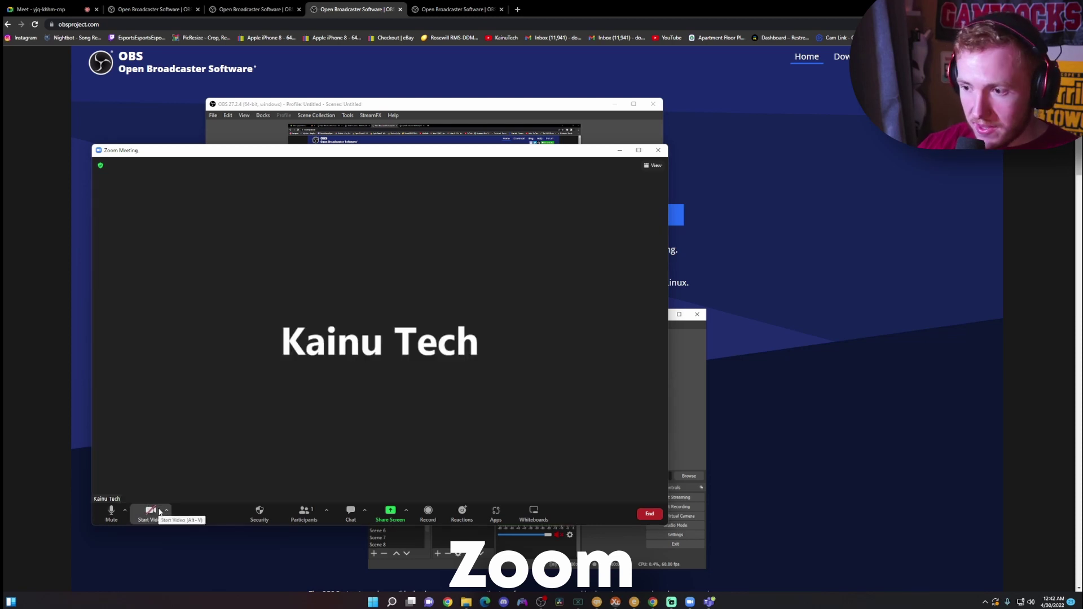
left_click(151, 512)
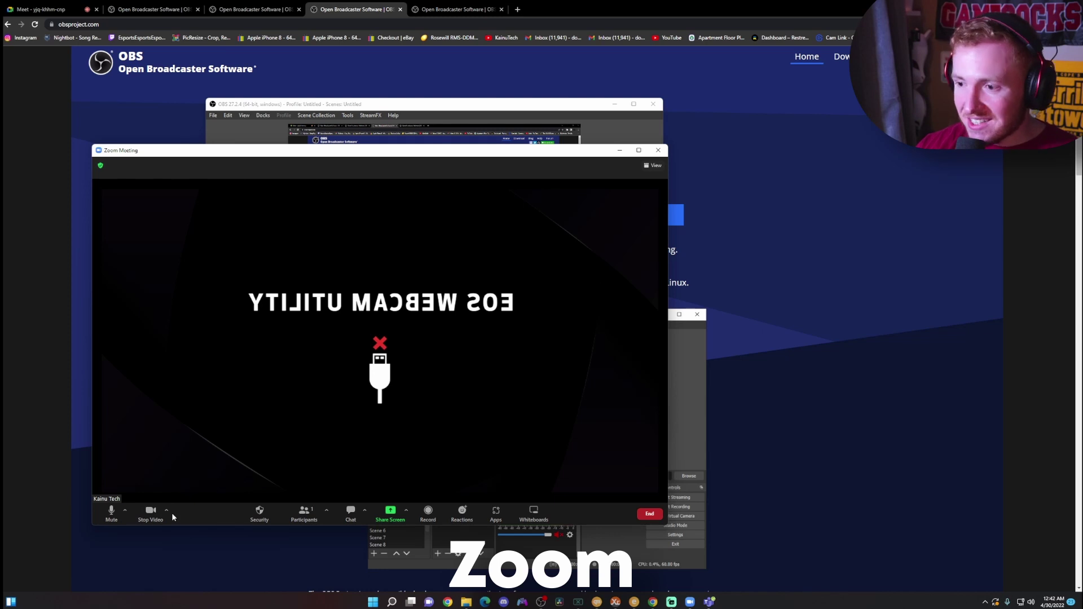
left_click(166, 511)
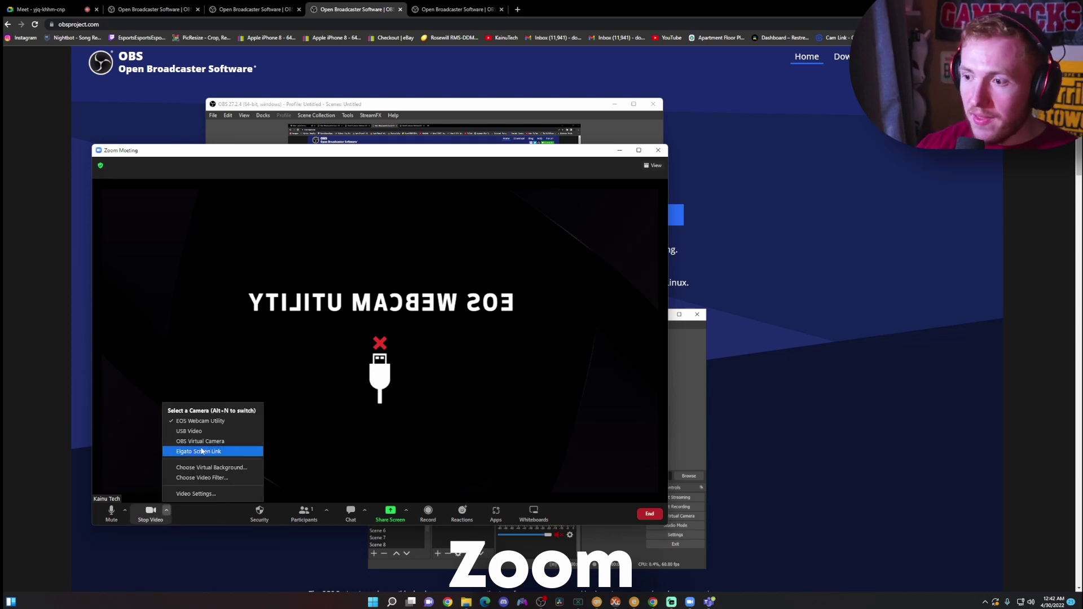
left_click(184, 442)
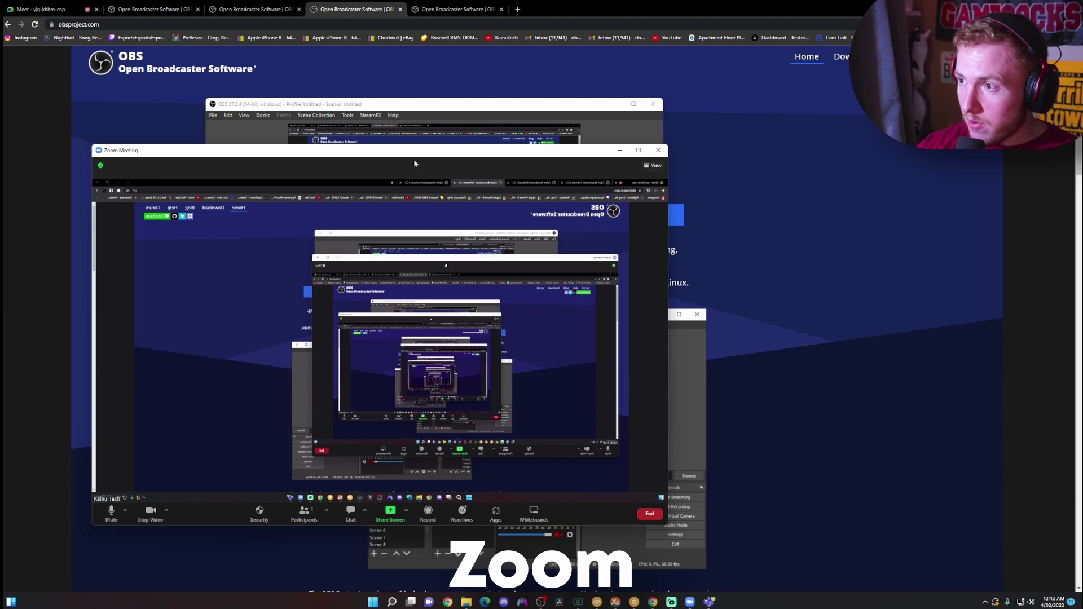
left_click_drag(414, 155, 552, 158)
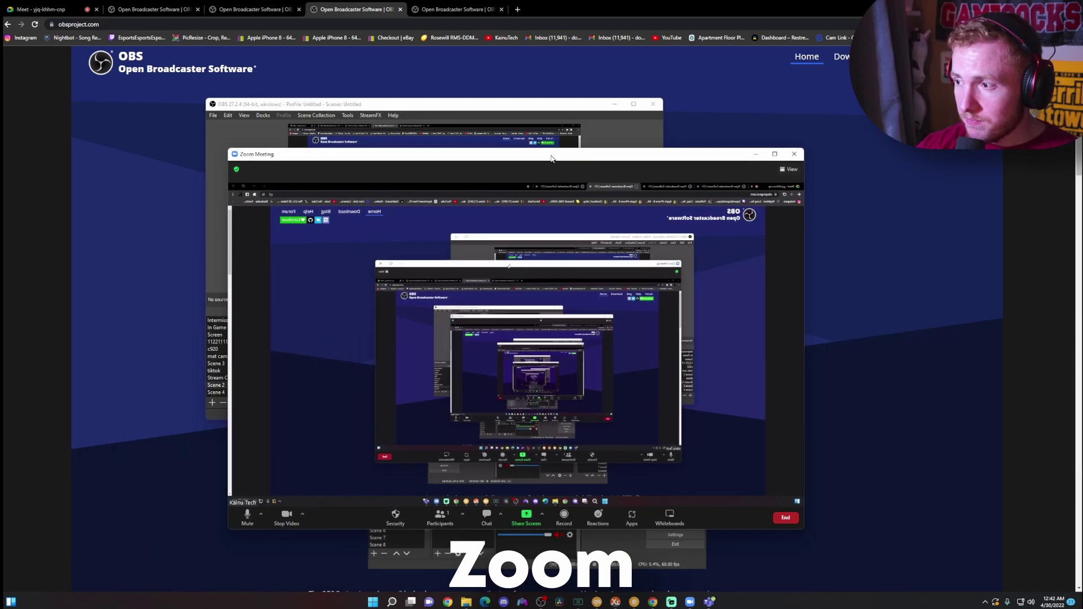
Stop and restart the OBS virtual camera, then return to the Zoom meeting
left_click(541, 601)
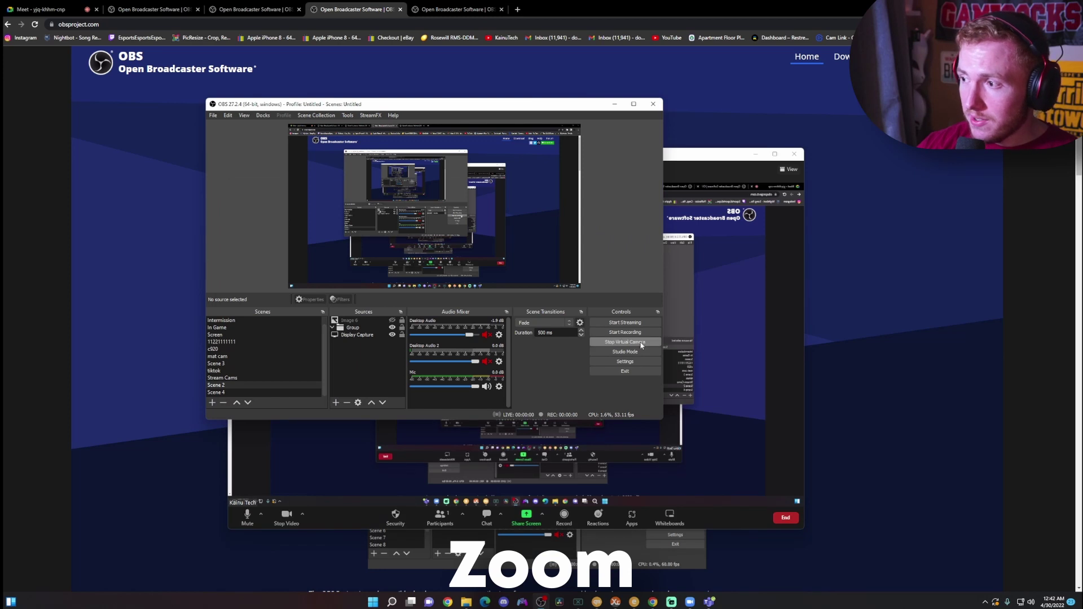
left_click(625, 342)
left_click_drag(487, 98, 925, 294)
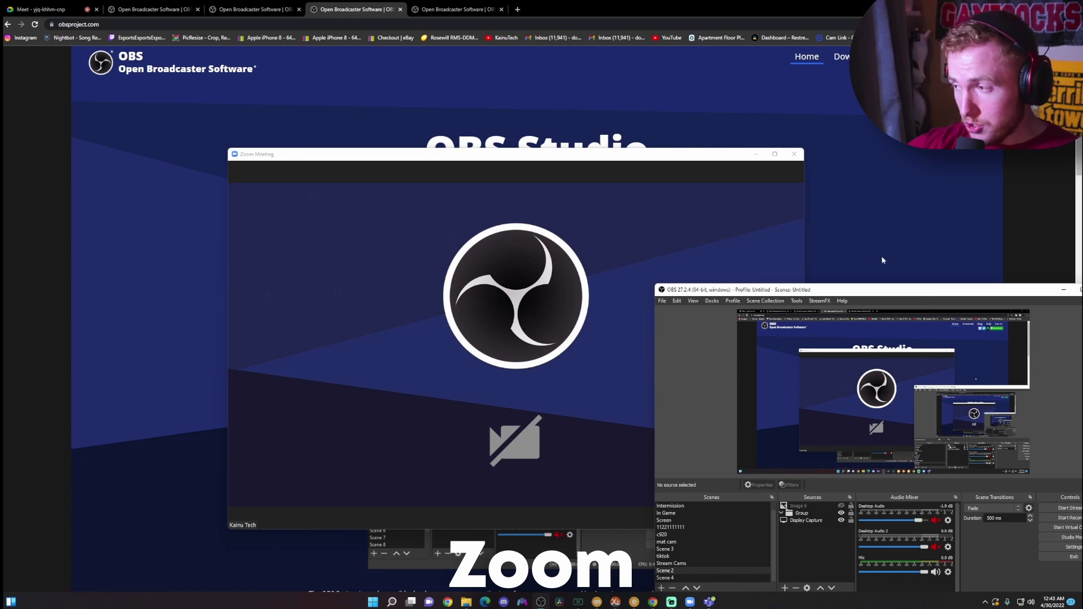
left_click_drag(884, 292, 838, 227)
left_click(814, 449)
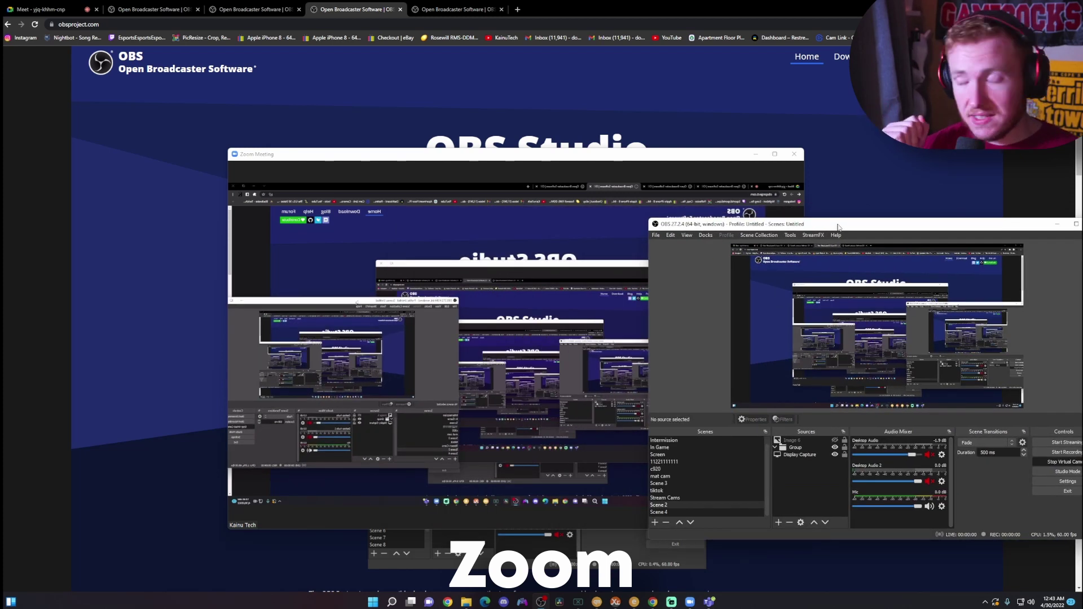
mouse_move(465, 340)
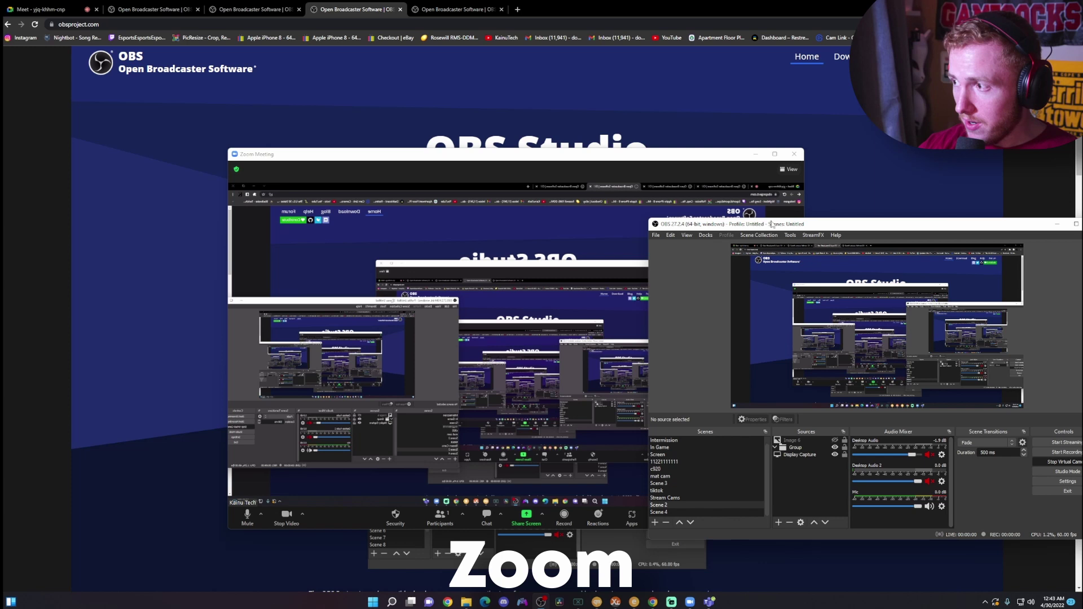
left_click(795, 154)
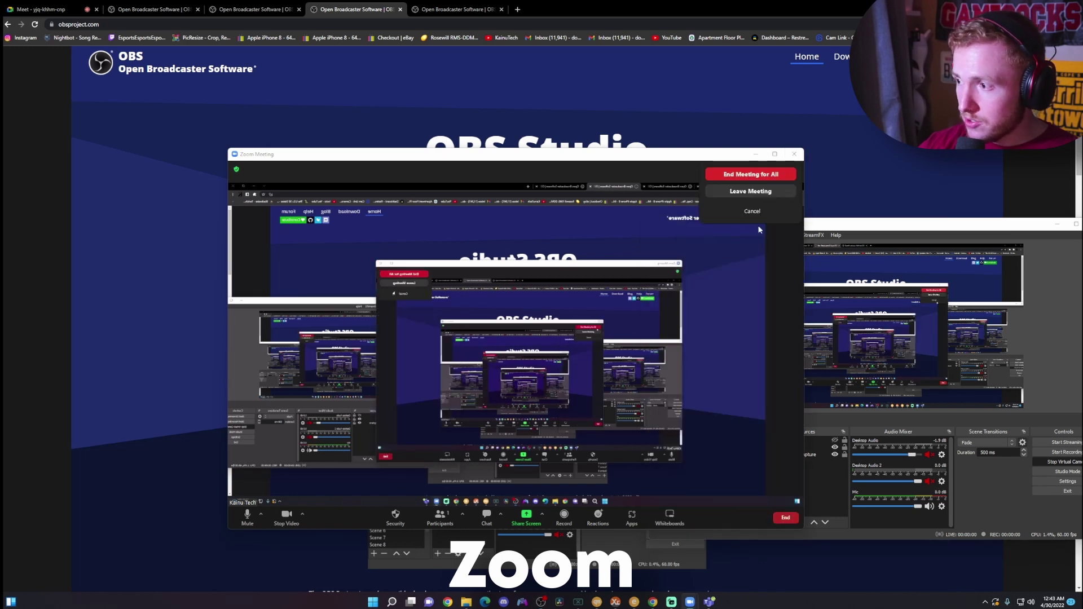
End the Zoom meeting, move OBS up and left, and switch to the Google Meet tab
left_click(751, 174)
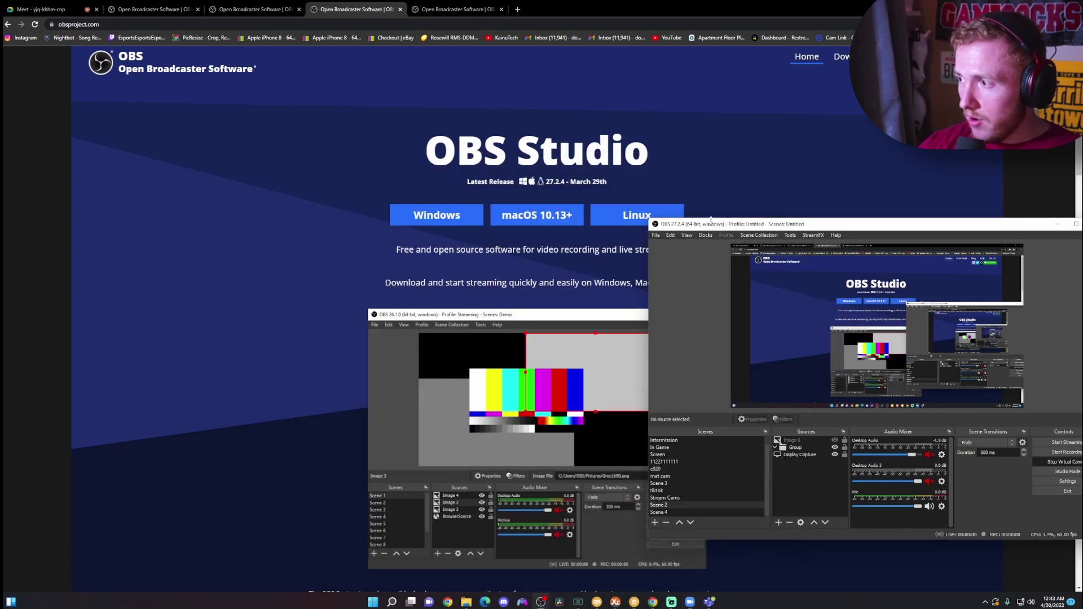
left_click_drag(759, 226, 565, 180)
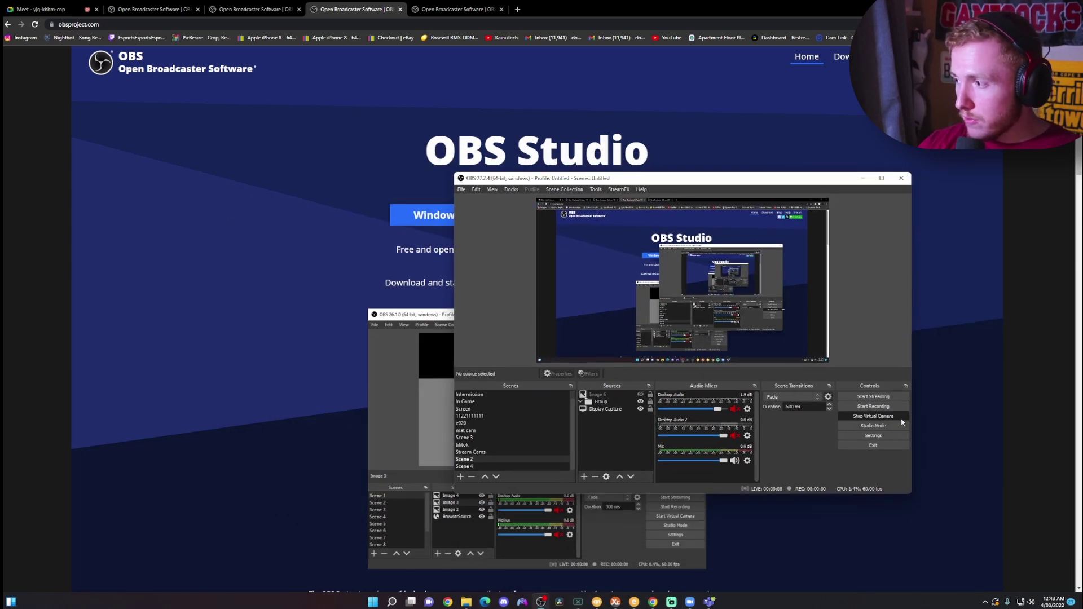
left_click(98, 8)
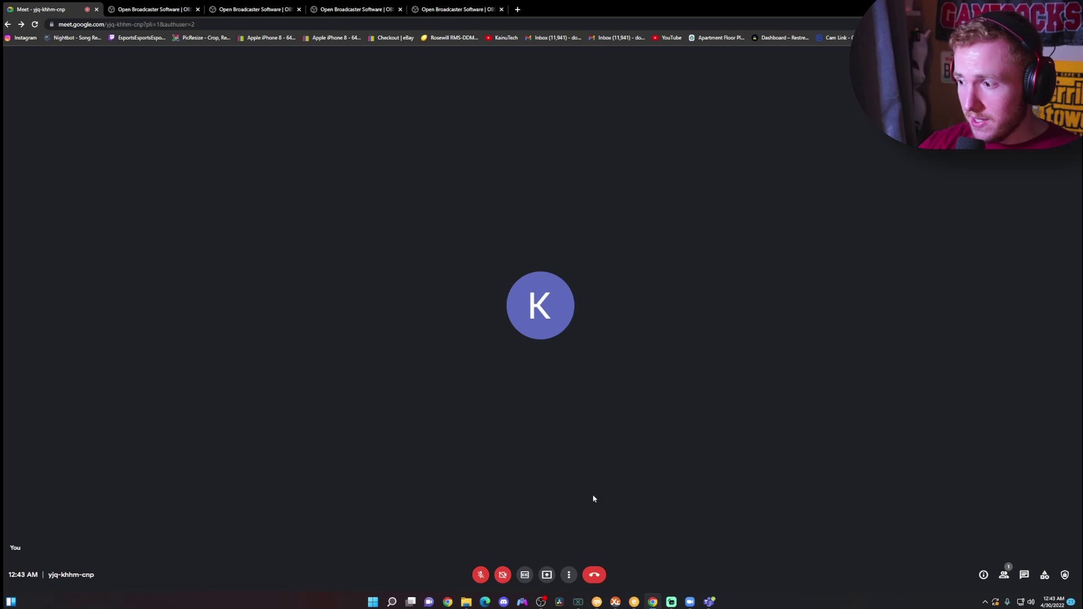
Check Meet's video settings showing Camera is blocked, close them, and press end call
left_click(569, 575)
left_click(571, 576)
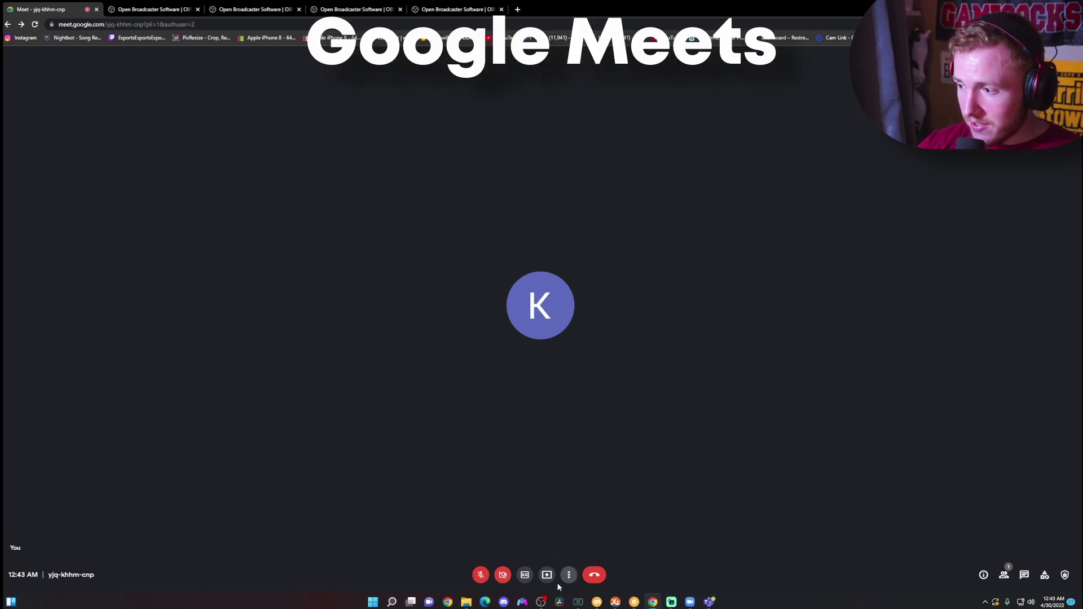
left_click(571, 579)
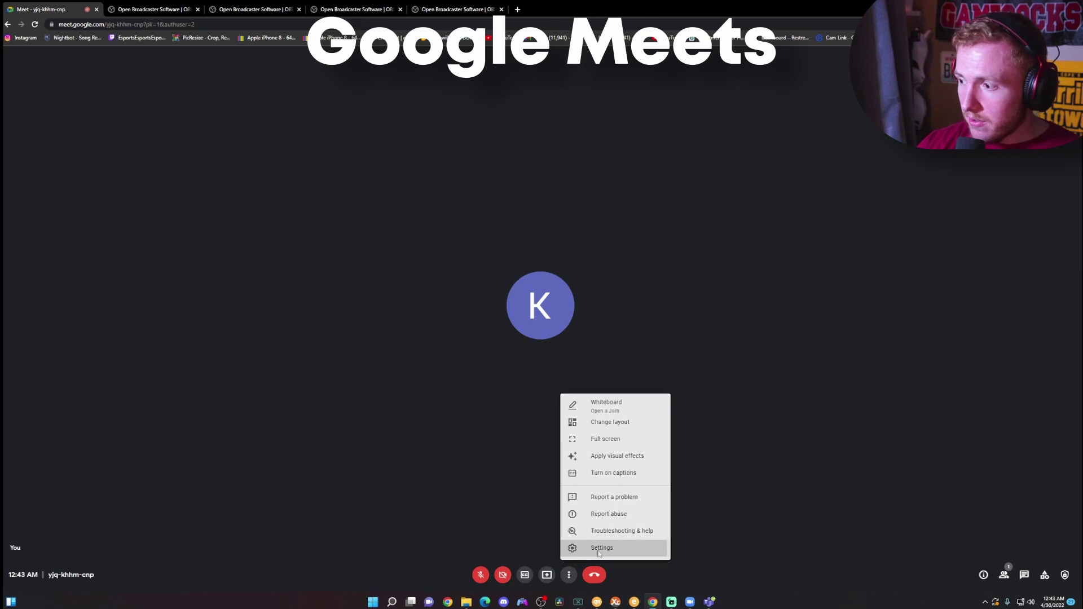
left_click(599, 552)
left_click(440, 248)
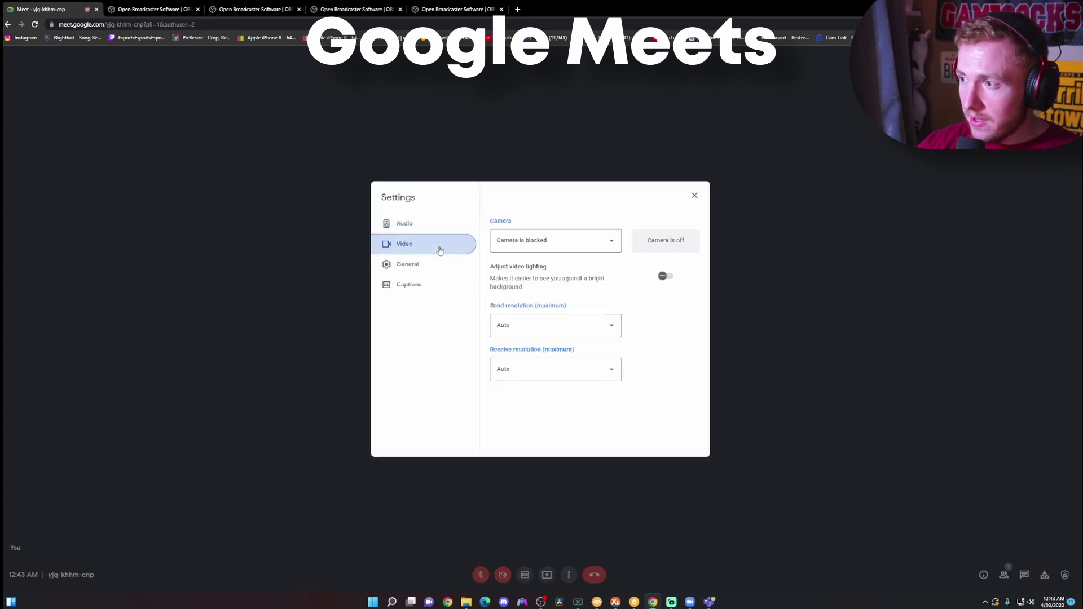
left_click(573, 241)
left_click(565, 267)
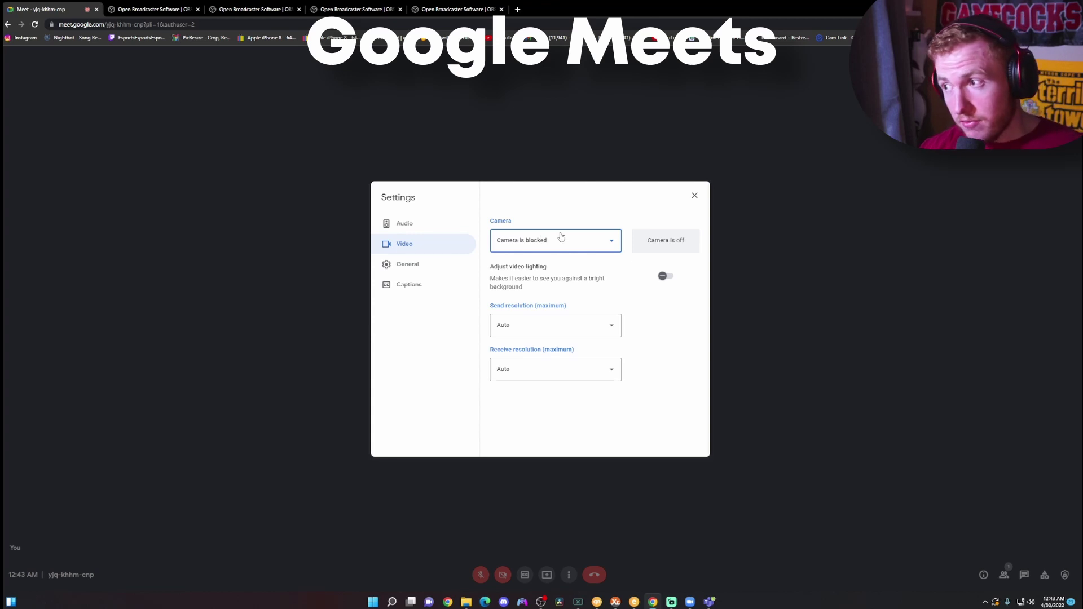
left_click(693, 196)
left_click(594, 575)
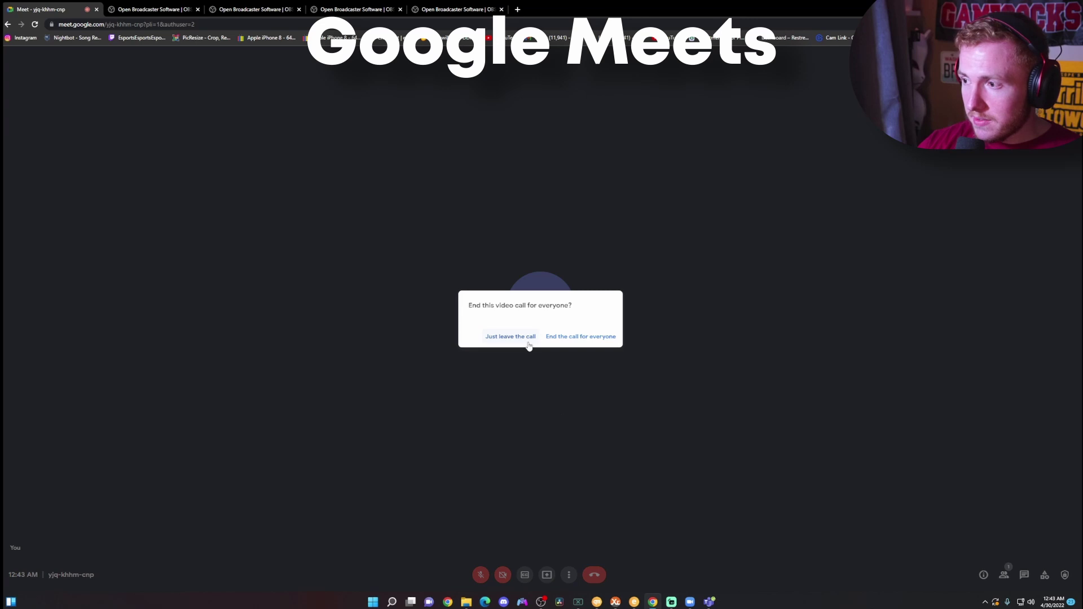
End the current Meet call for everyone and launch a new instant meeting from the home page
left_click(579, 338)
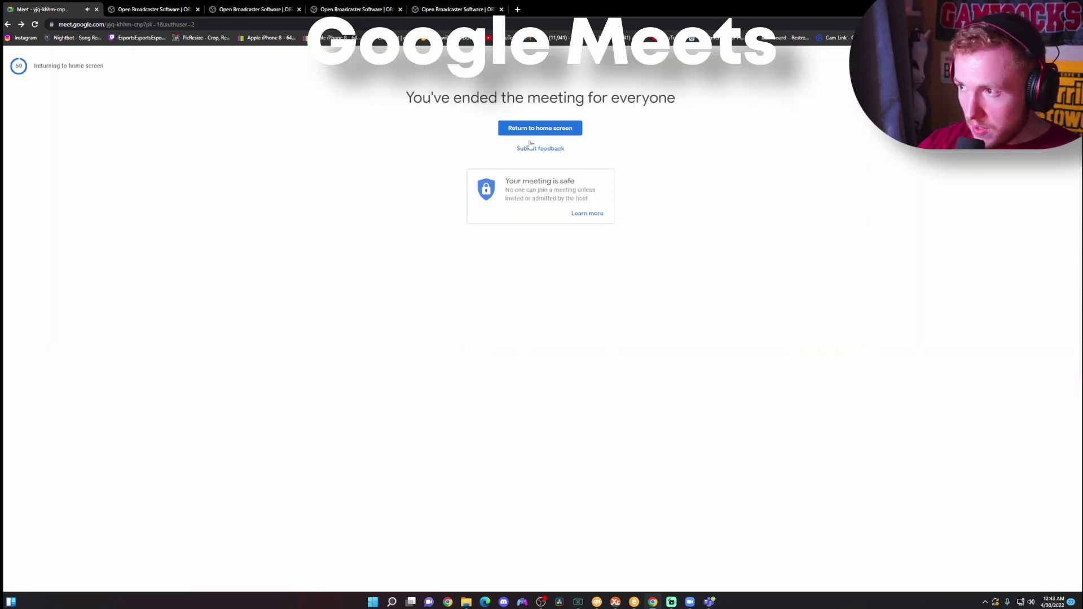
left_click(533, 131)
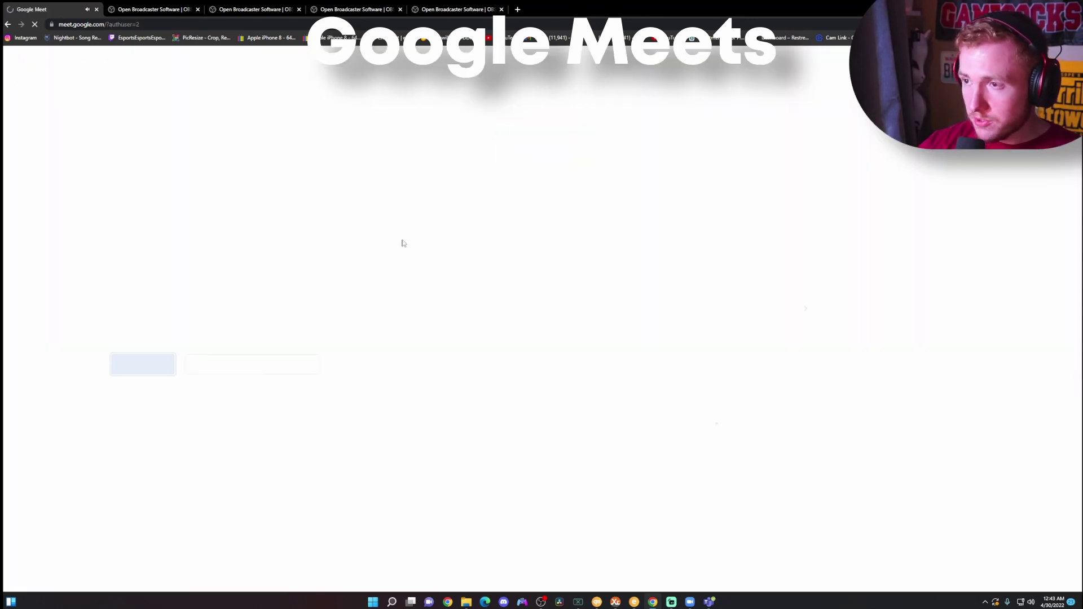
left_click(136, 364)
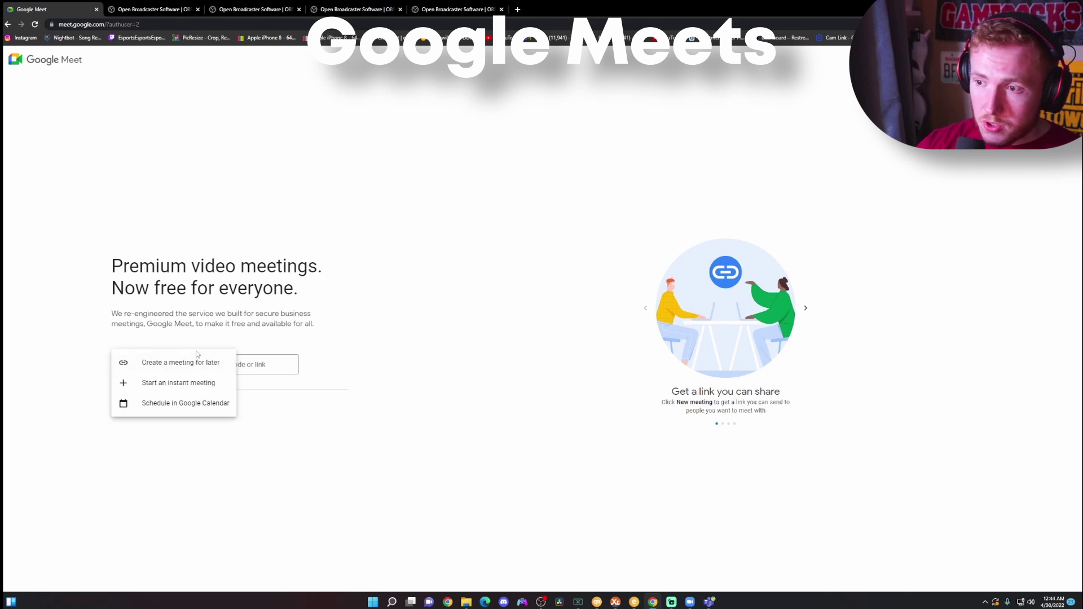
left_click(192, 383)
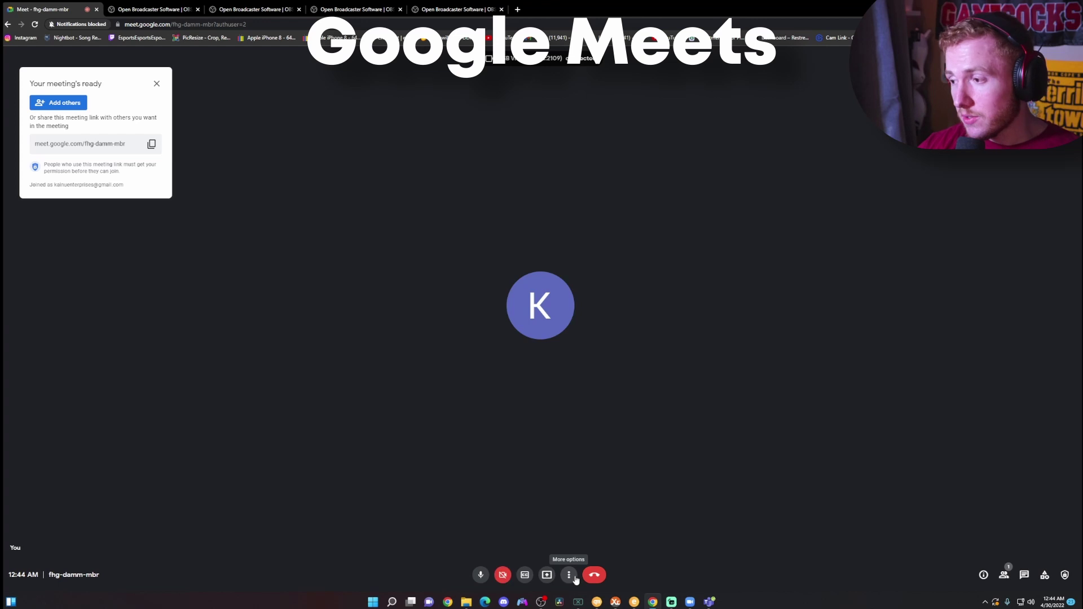
left_click(571, 577)
Choose OBS Virtual Camera as the camera in Google Meet's Video settings and return to the call
left_click(599, 549)
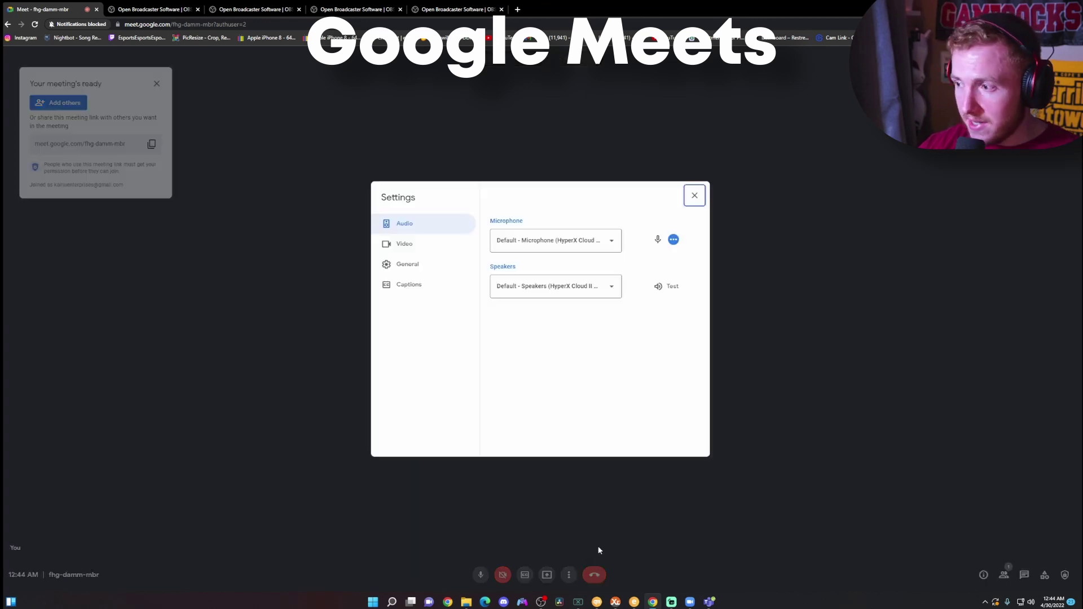
left_click(400, 243)
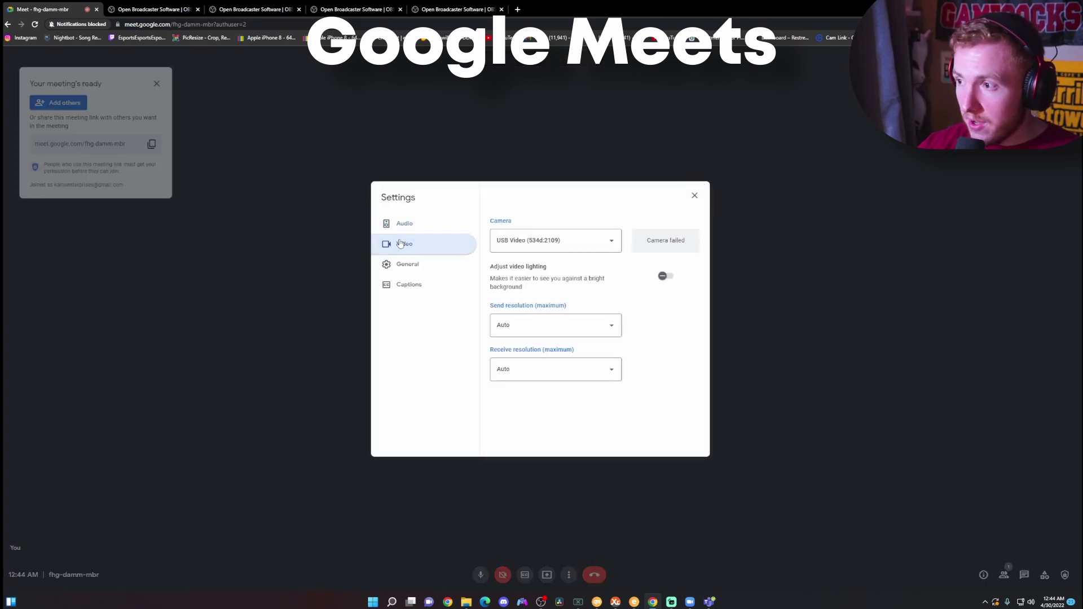
left_click(536, 243)
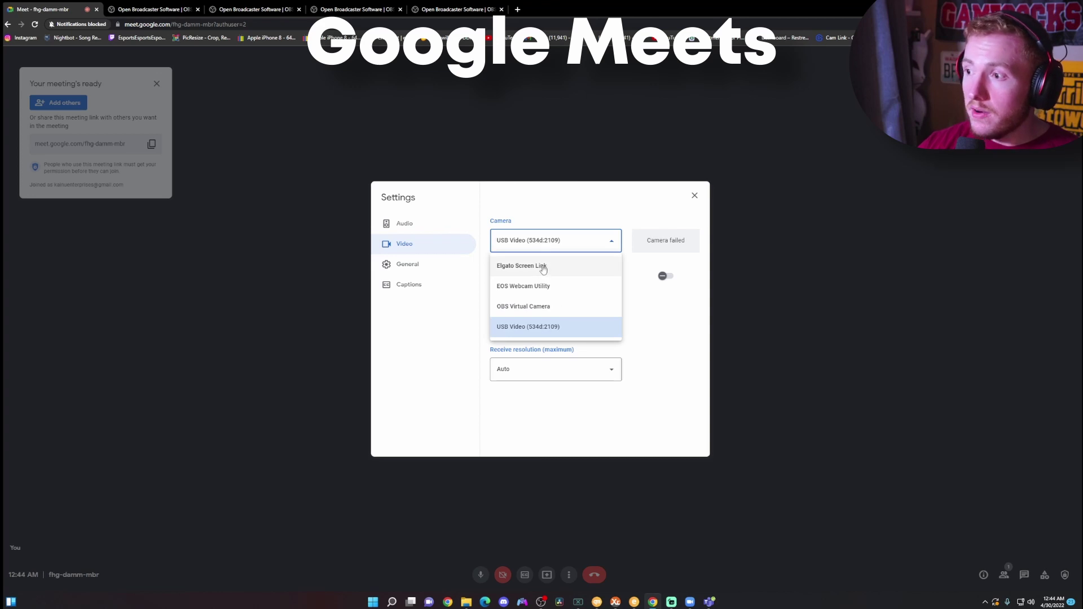
left_click(529, 307)
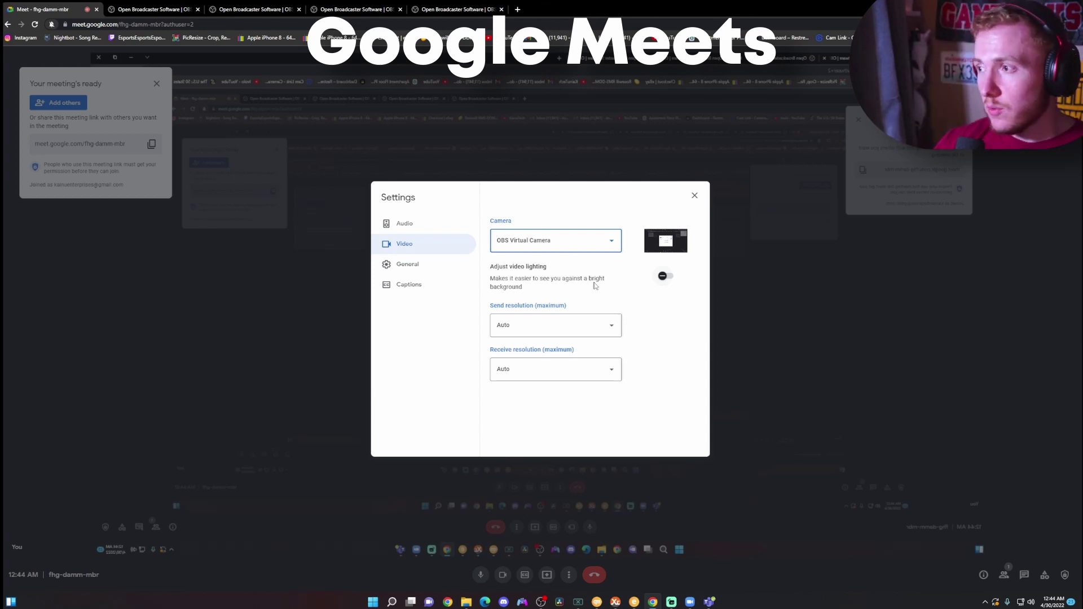
left_click(694, 195)
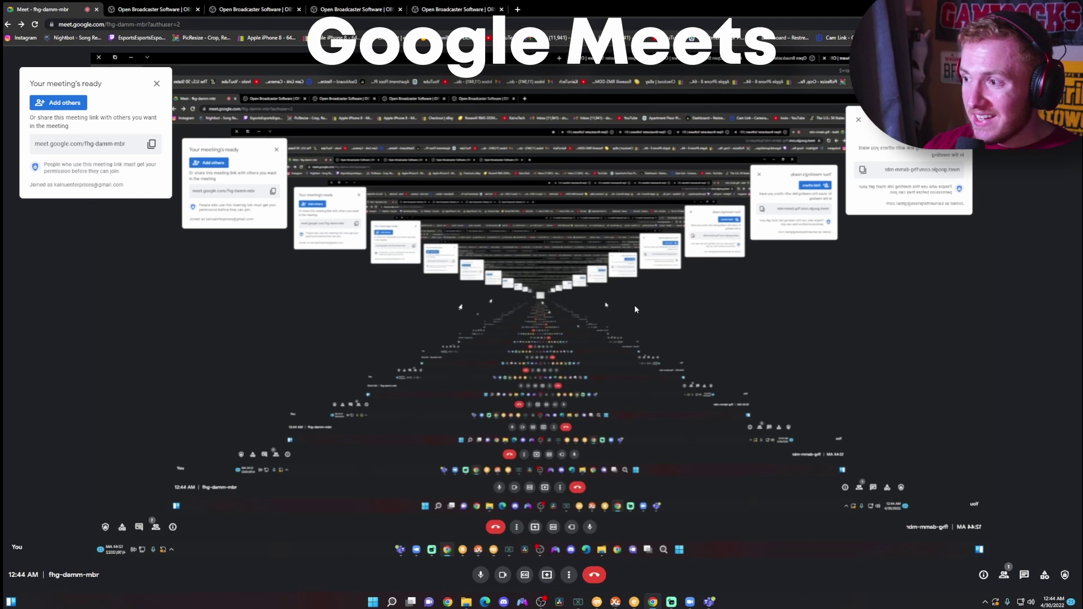